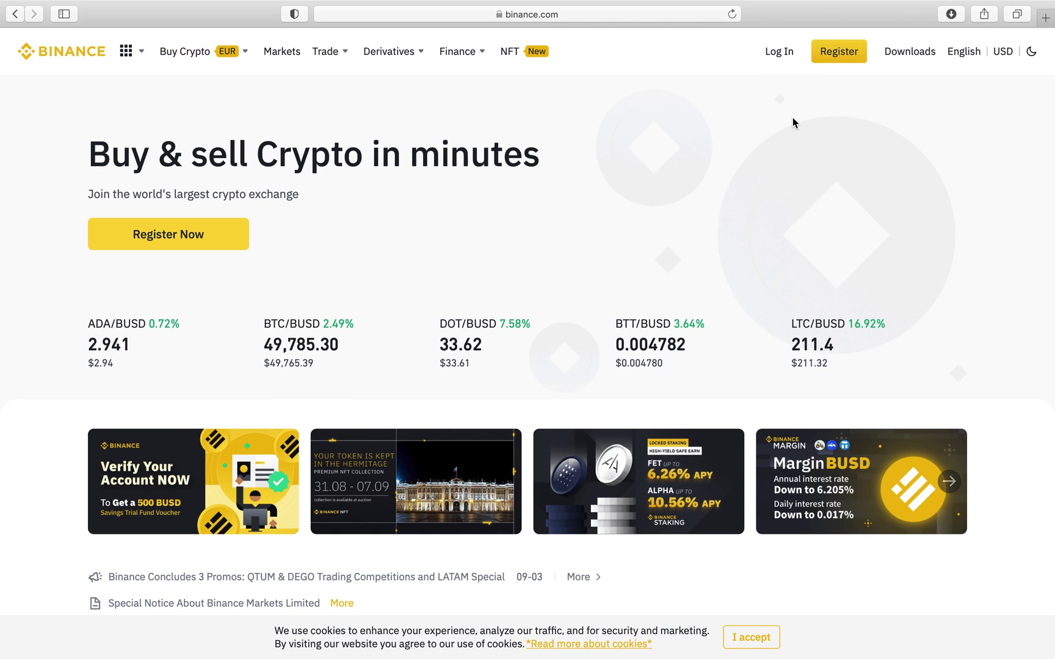
Open the Markets page and step through the BTC, ALTS and FIAT market tabs.
{"action": "mouse_move", "coordinate": [412, 55]}
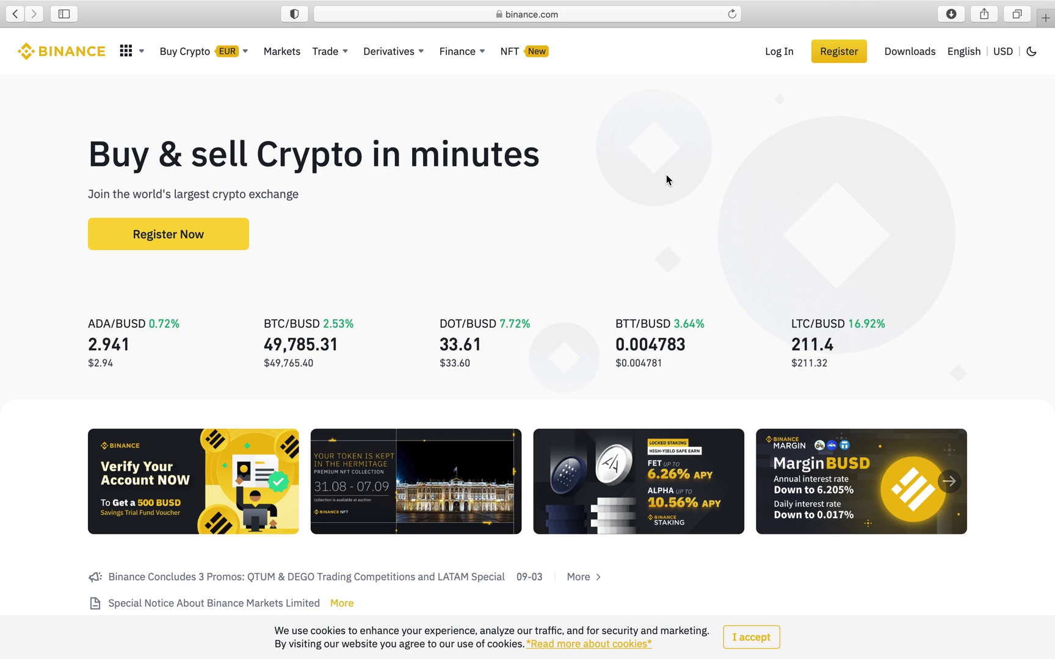
{"action": "left_click", "coordinate": [280, 54]}
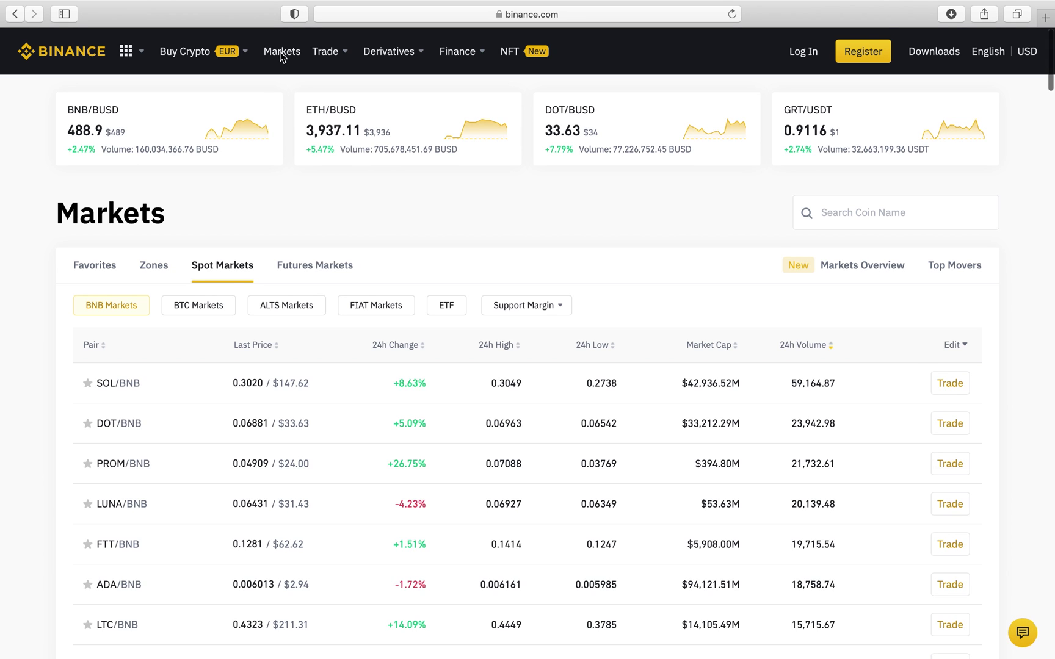
{"action": "scroll", "coordinate": [281, 58], "scroll_direction": "down", "scroll_amount": 1}
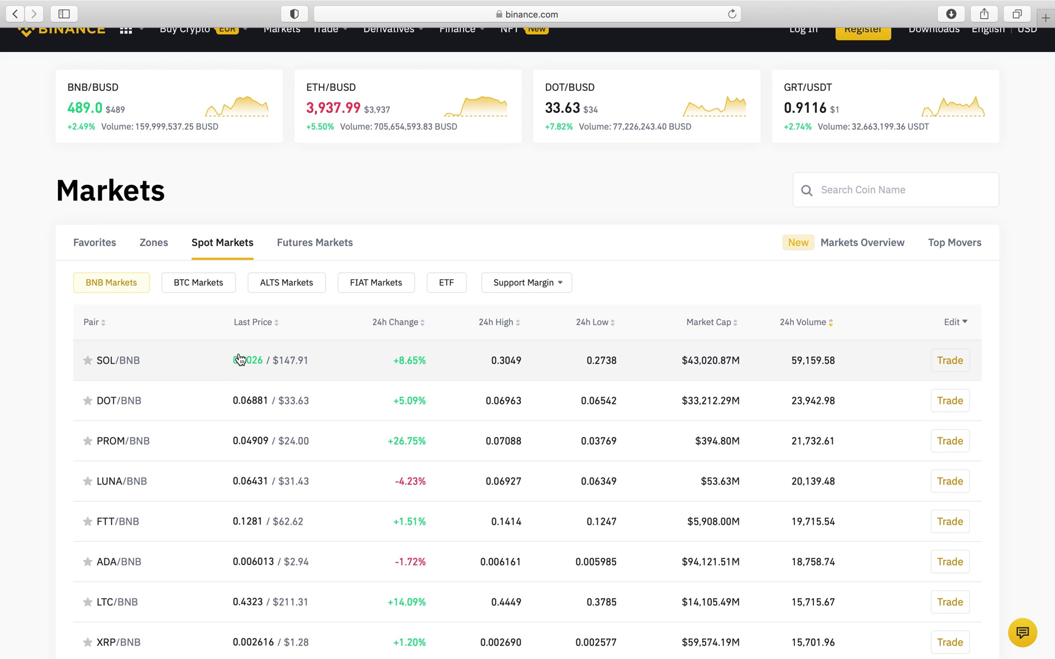
{"action": "left_click", "coordinate": [197, 293]}
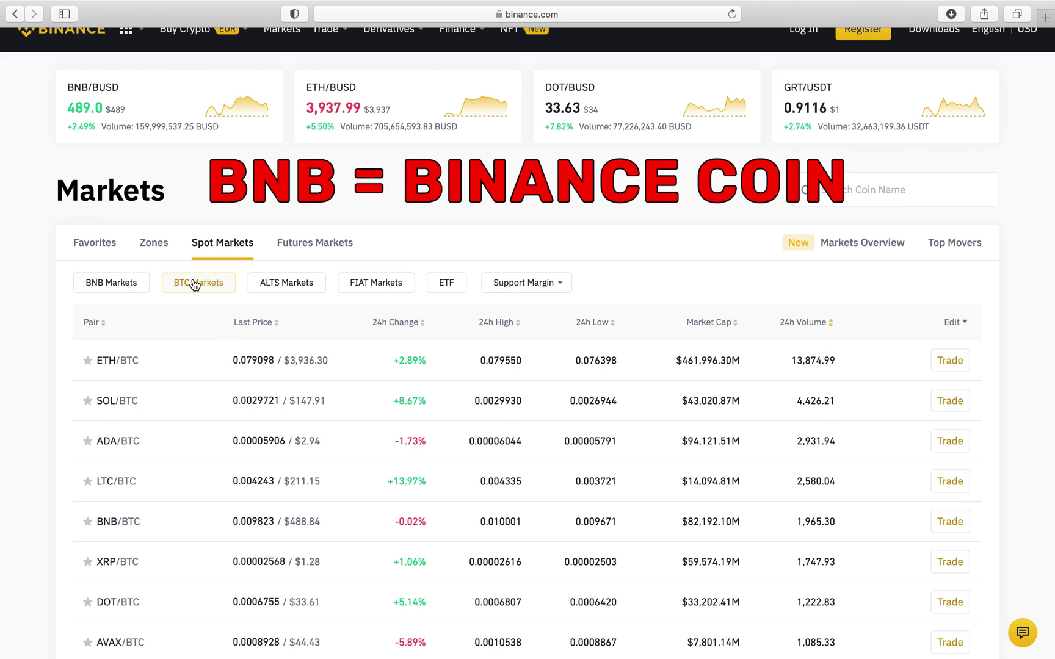
{"action": "left_click", "coordinate": [285, 286]}
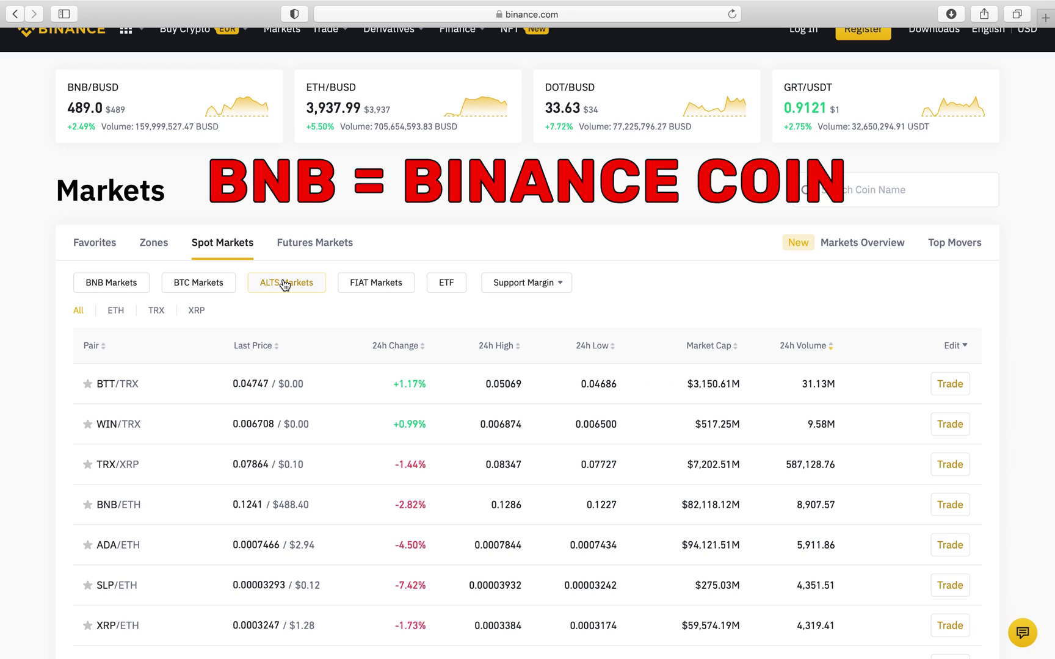
{"action": "left_click", "coordinate": [383, 285]}
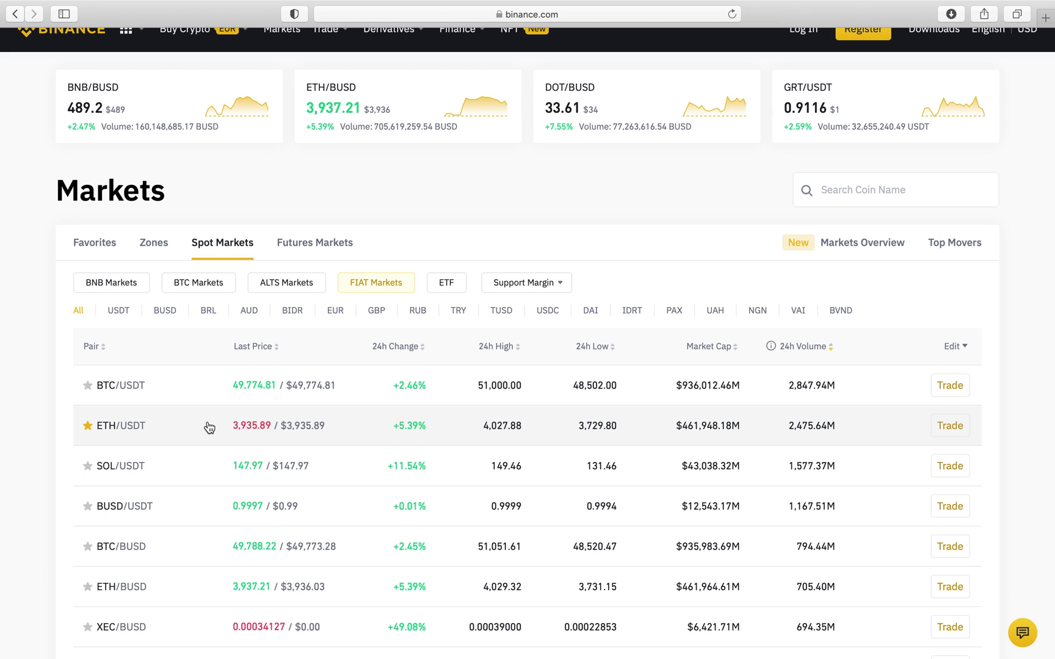
Scroll through the FIAT pairs list and open the BTC/USDT trading page.
{"action": "scroll", "coordinate": [210, 427], "scroll_direction": "down", "scroll_amount": 5}
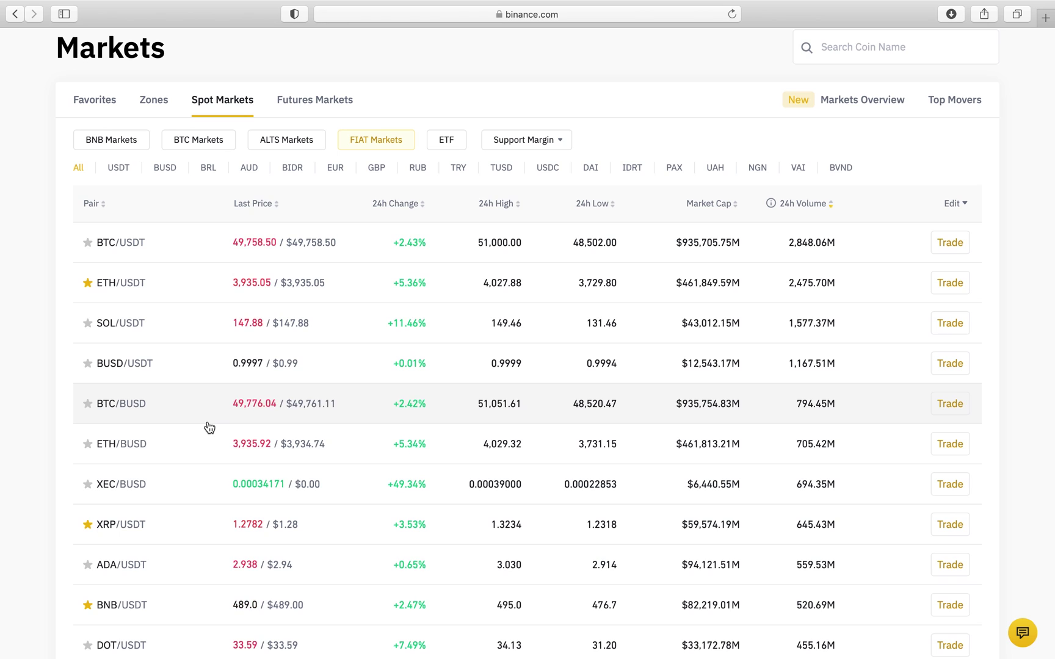
{"action": "scroll", "coordinate": [210, 428], "scroll_direction": "up", "scroll_amount": 1}
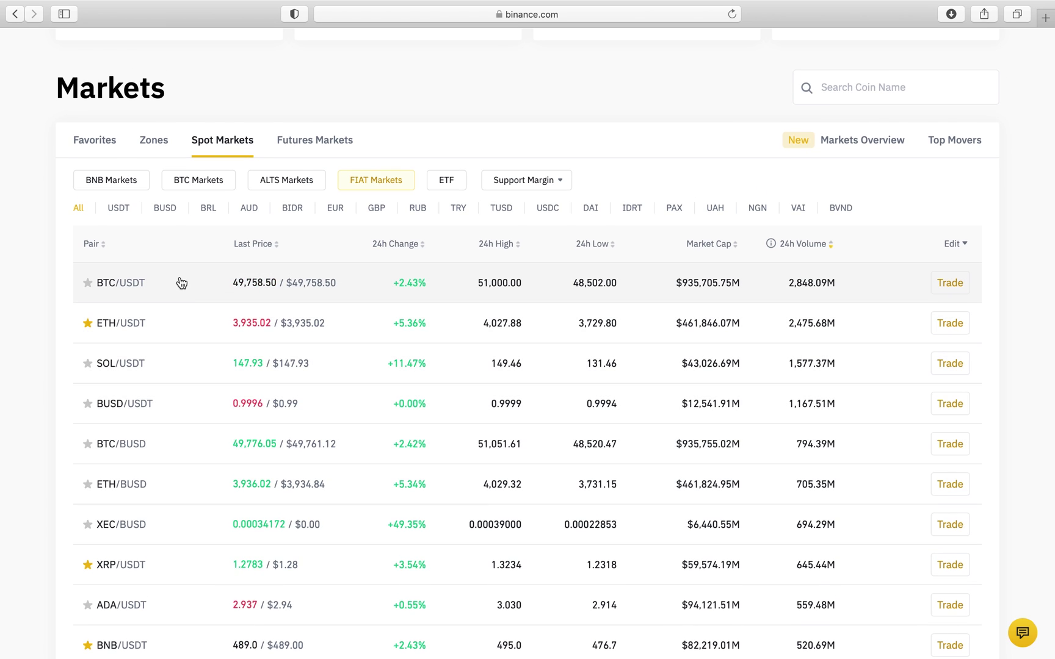
{"action": "left_click", "coordinate": [181, 282]}
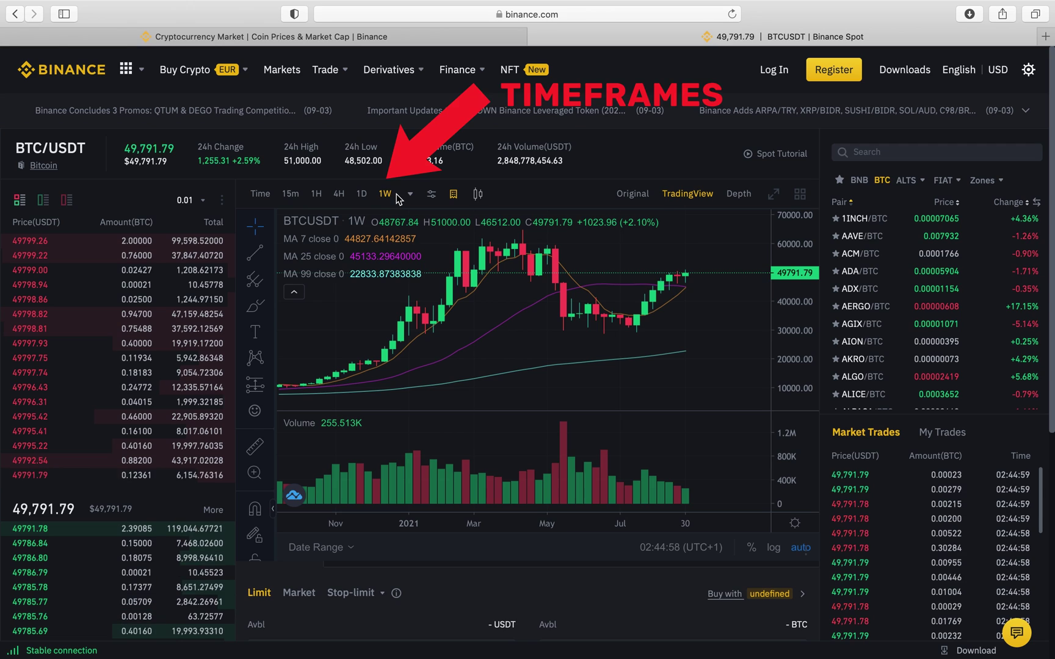
Search 'ichim' and add the Ichimoku Cloud (9 26 52 26) to the weekly BTC/USDT chart.
{"action": "left_click", "coordinate": [433, 195]}
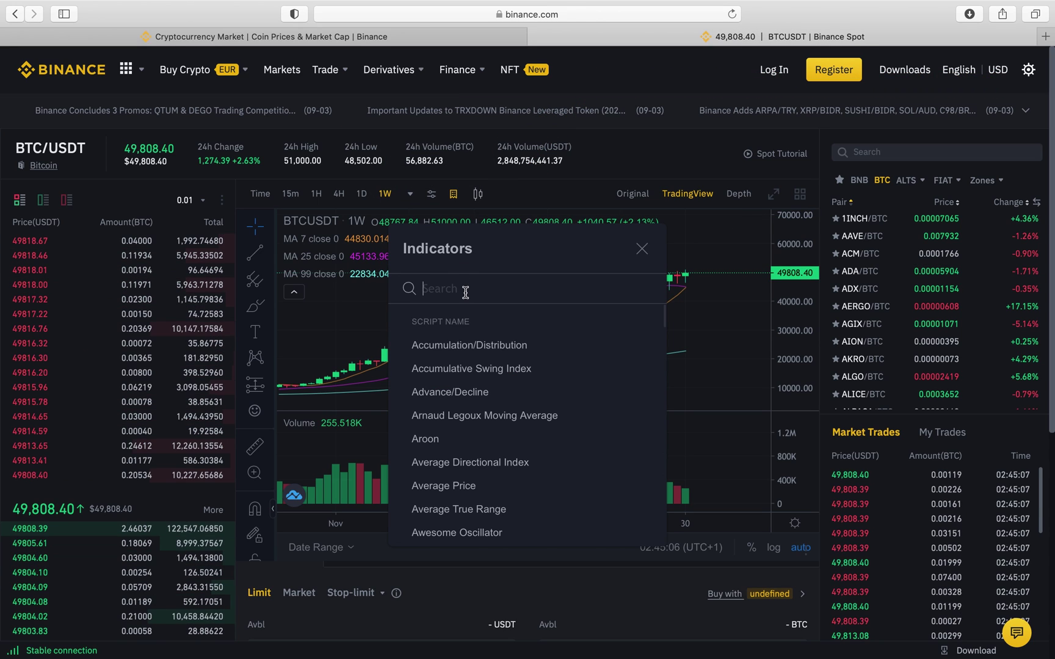
{"action": "type", "text": "ichimo"}
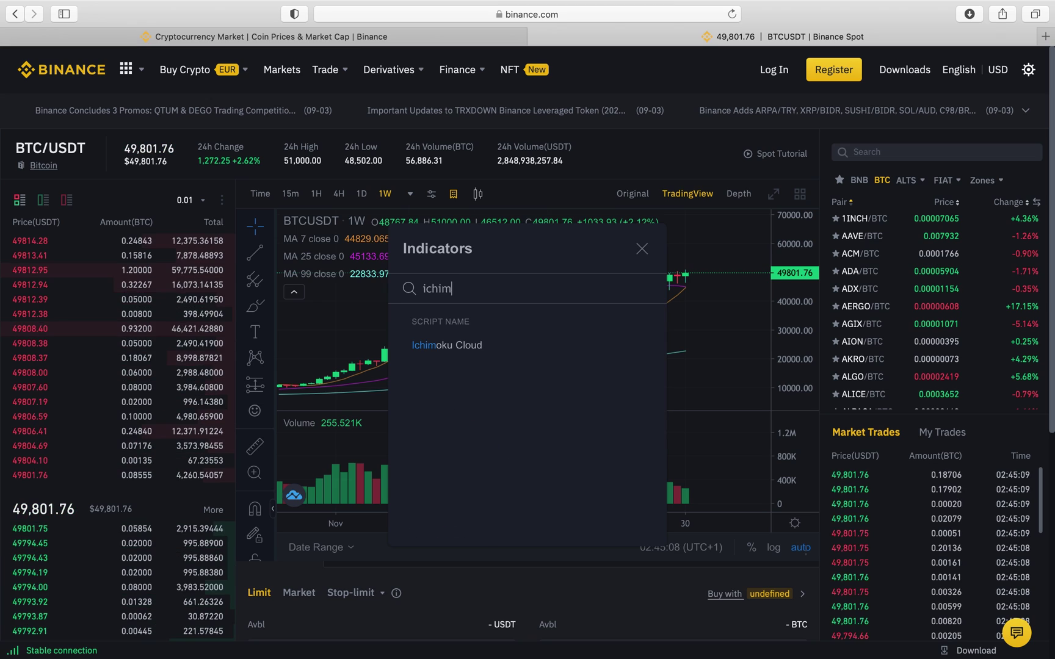
{"action": "left_click", "coordinate": [491, 344]}
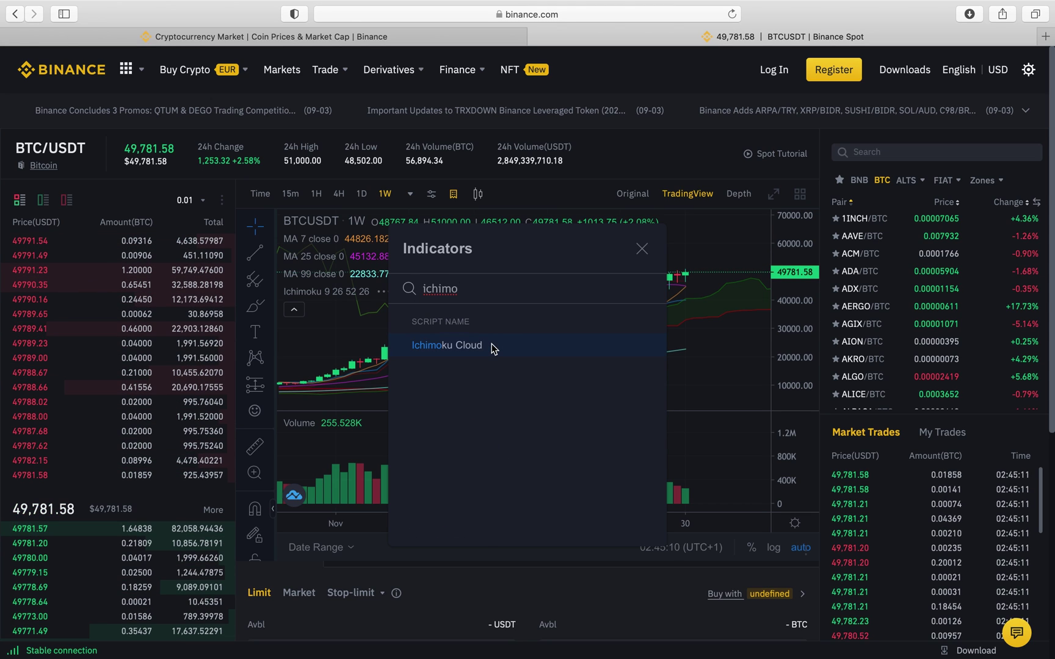
{"action": "left_click", "coordinate": [725, 370]}
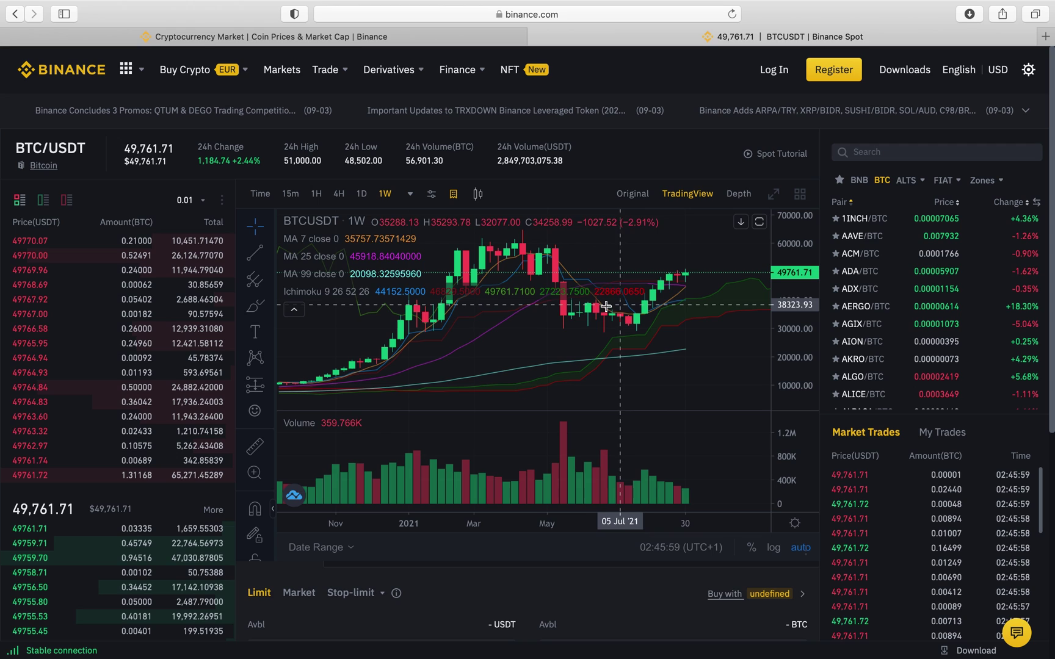
{"action": "left_click", "coordinate": [644, 339]}
{"action": "left_click", "coordinate": [654, 350]}
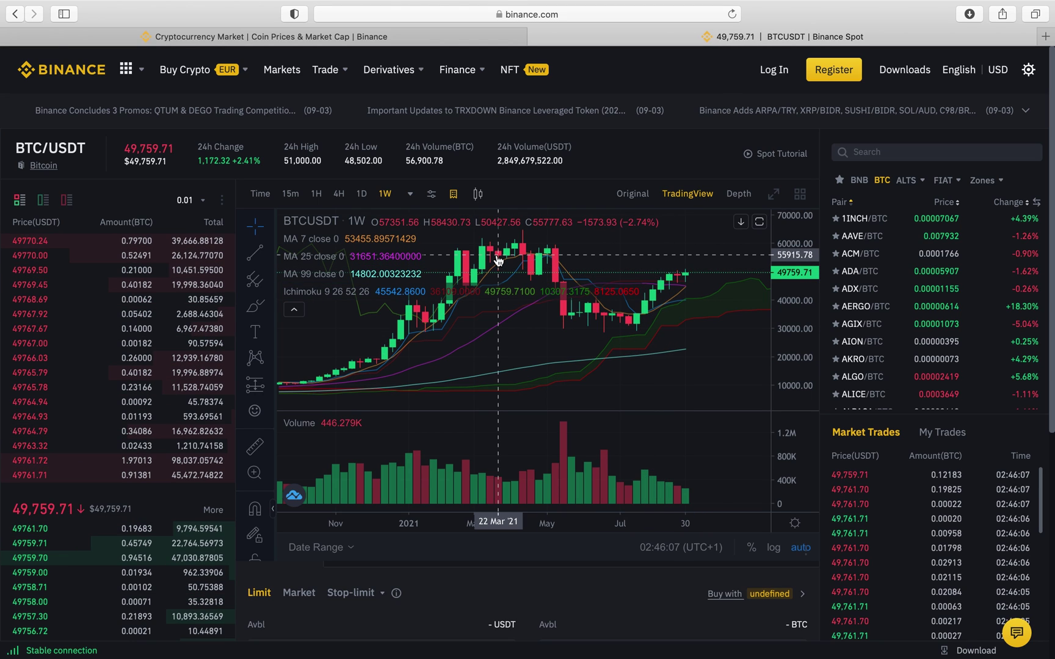
Browse the chart indicator list and close it without adding anything.
{"action": "left_click", "coordinate": [432, 194]}
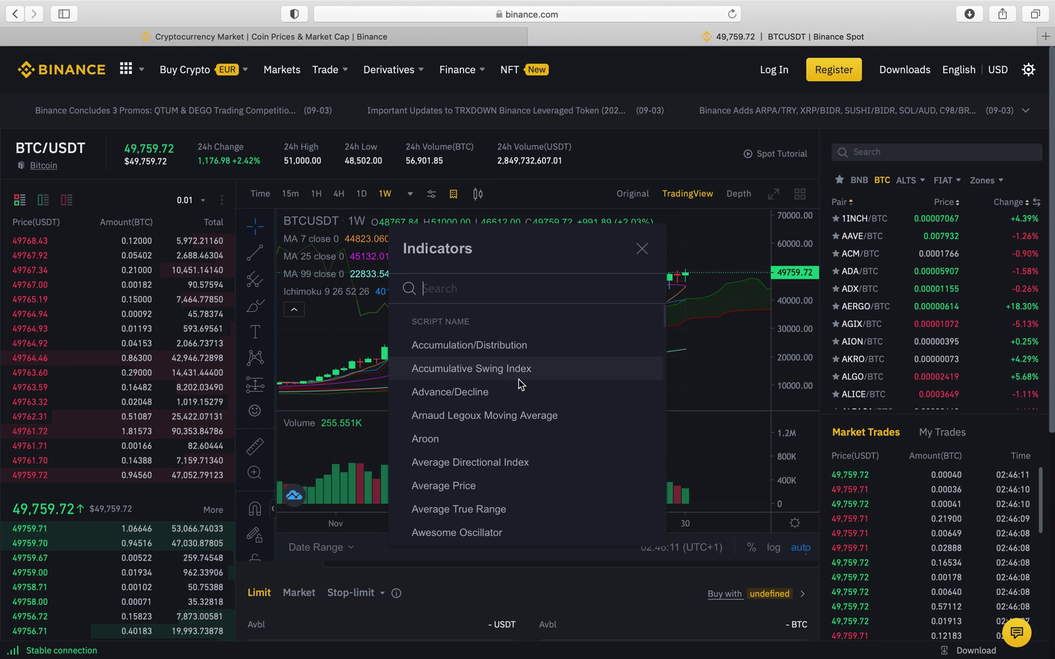
{"action": "scroll", "coordinate": [518, 379], "scroll_direction": "down", "scroll_amount": 10}
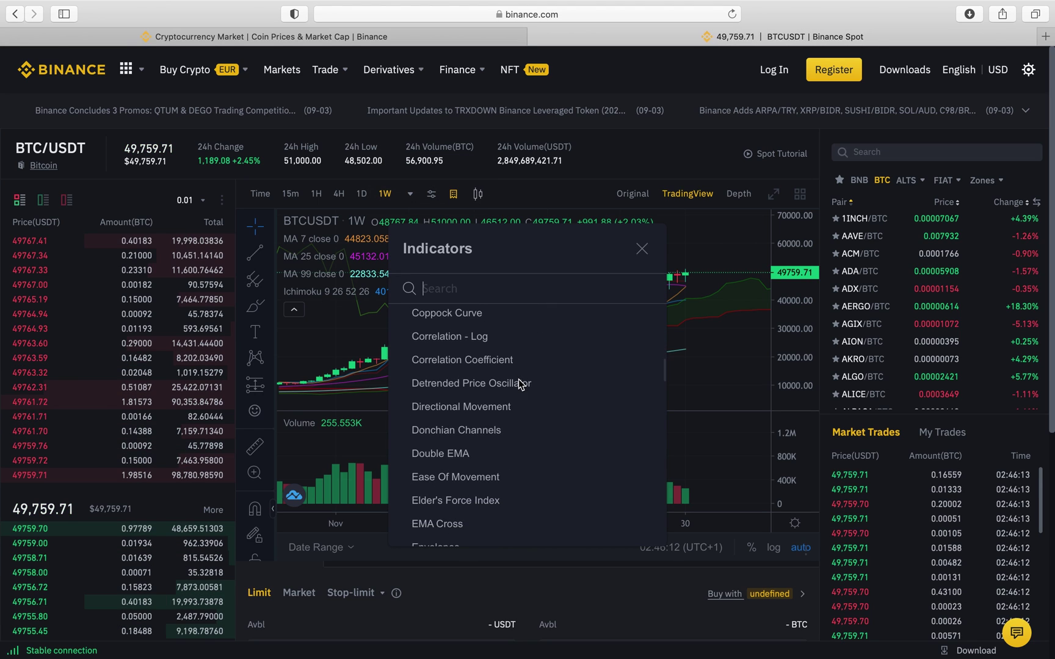
{"action": "scroll", "coordinate": [518, 382], "scroll_direction": "down", "scroll_amount": 10}
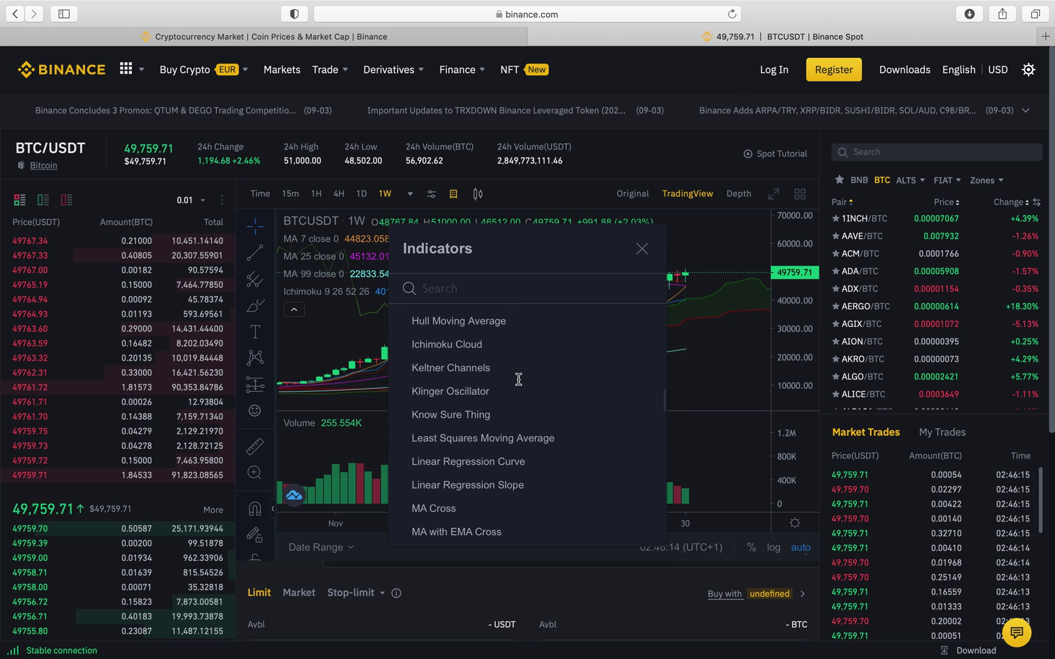
{"action": "left_click", "coordinate": [642, 250]}
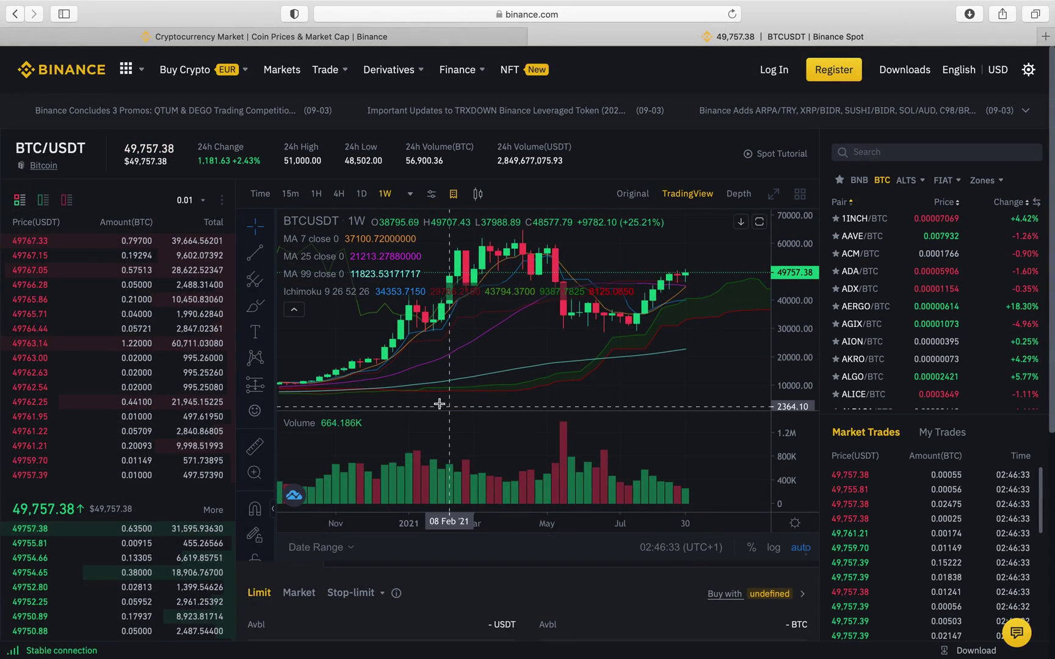
Extend the trend line from the 8,055.58 low into late June 2021, near 33,925.96.
{"action": "left_click", "coordinate": [257, 259]}
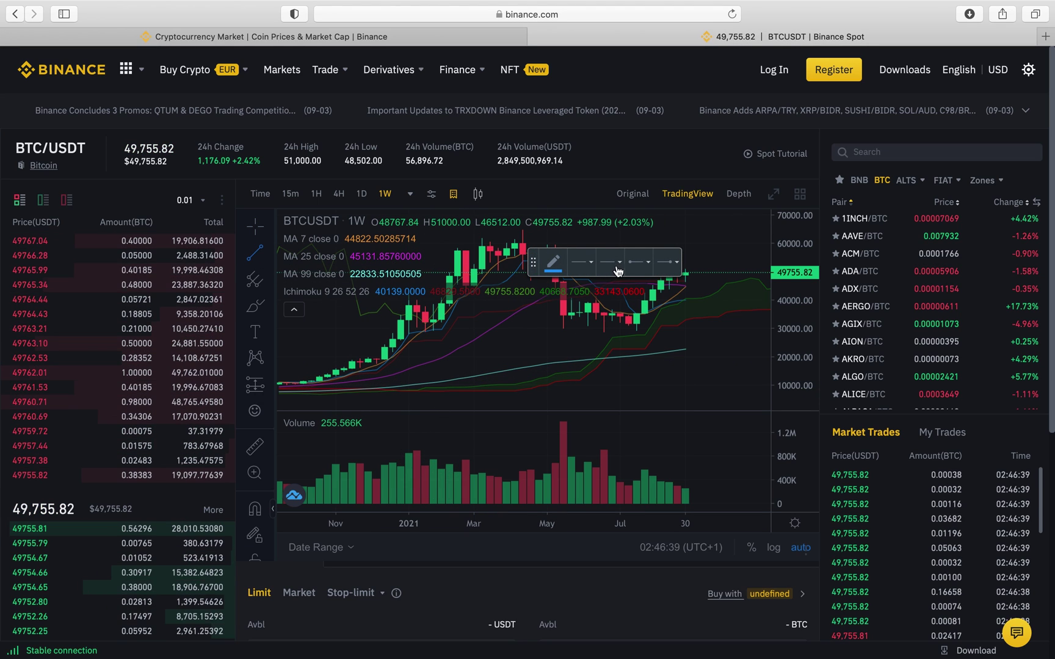
{"action": "left_click", "coordinate": [555, 263]}
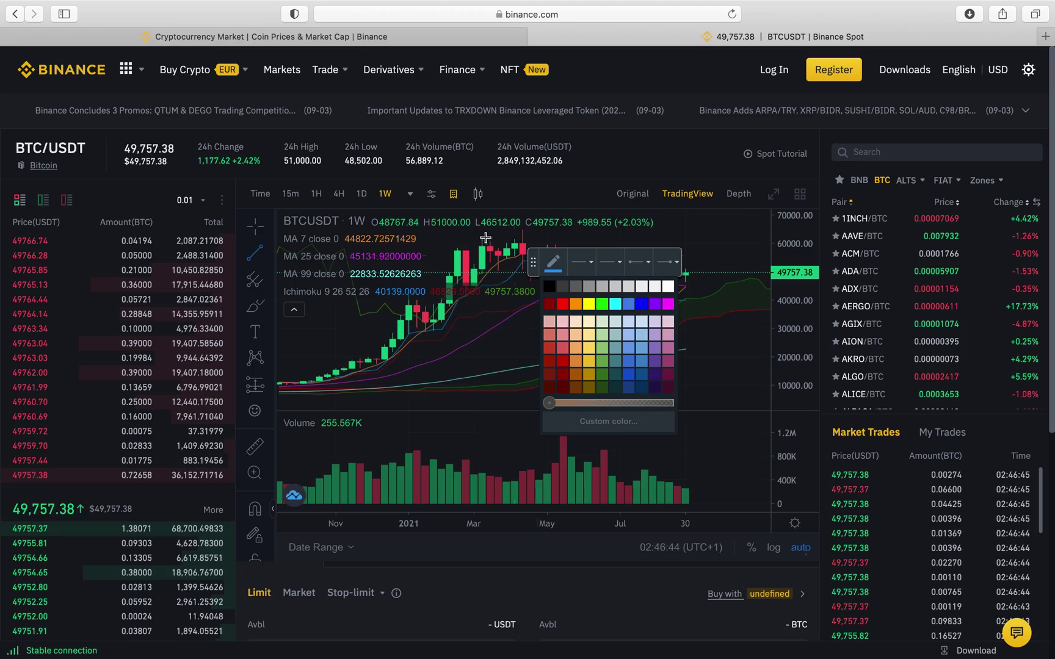
{"action": "left_click", "coordinate": [526, 307]}
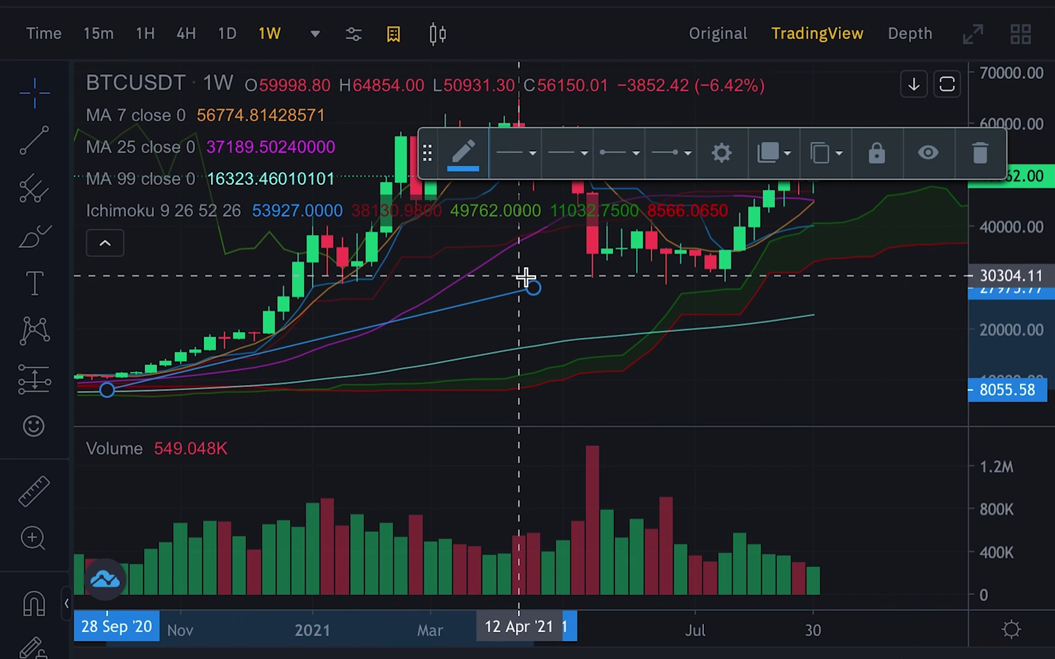
{"action": "left_click_drag", "start_coordinate": [533, 288], "coordinate": [826, 256]}
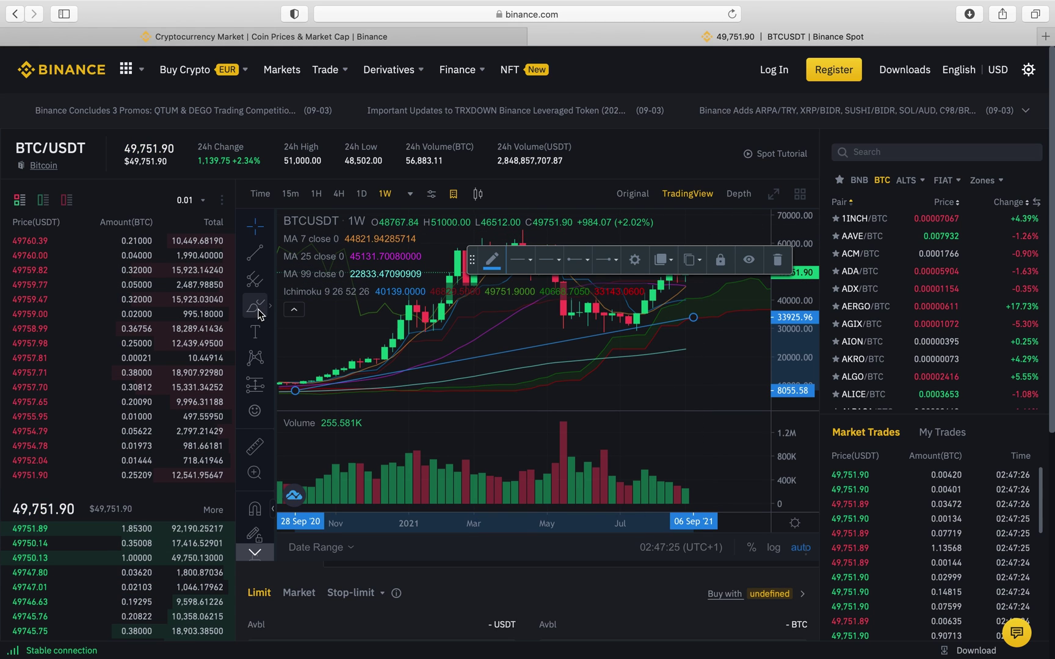
Switch the drawing toolbar from the Brush tool to the Text tool.
{"action": "left_click", "coordinate": [256, 308]}
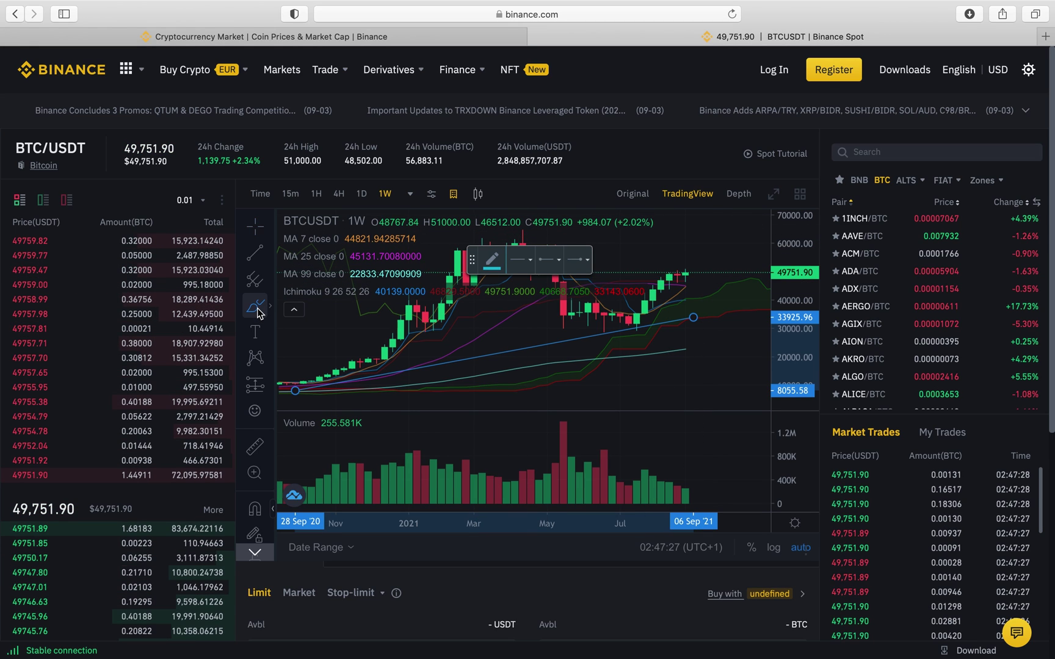
{"action": "left_click", "coordinate": [257, 342]}
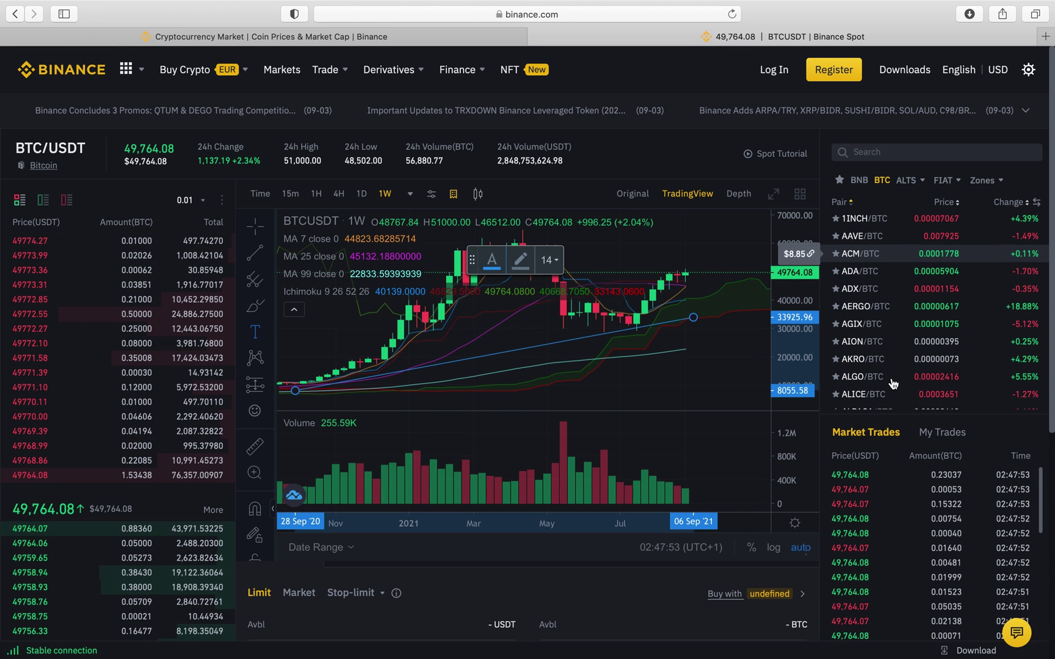
Scroll to the limit order panel and dismiss the zoom tip notification.
{"action": "scroll", "coordinate": [897, 421], "scroll_direction": "down", "scroll_amount": 6}
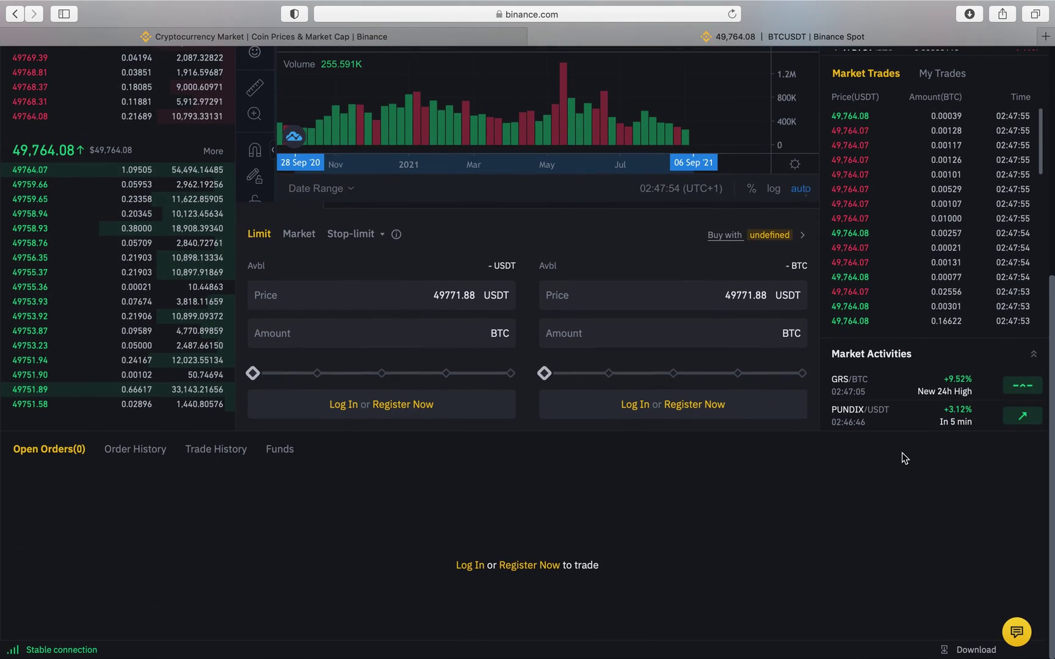
{"action": "scroll", "coordinate": [904, 458], "scroll_direction": "up", "scroll_amount": 3}
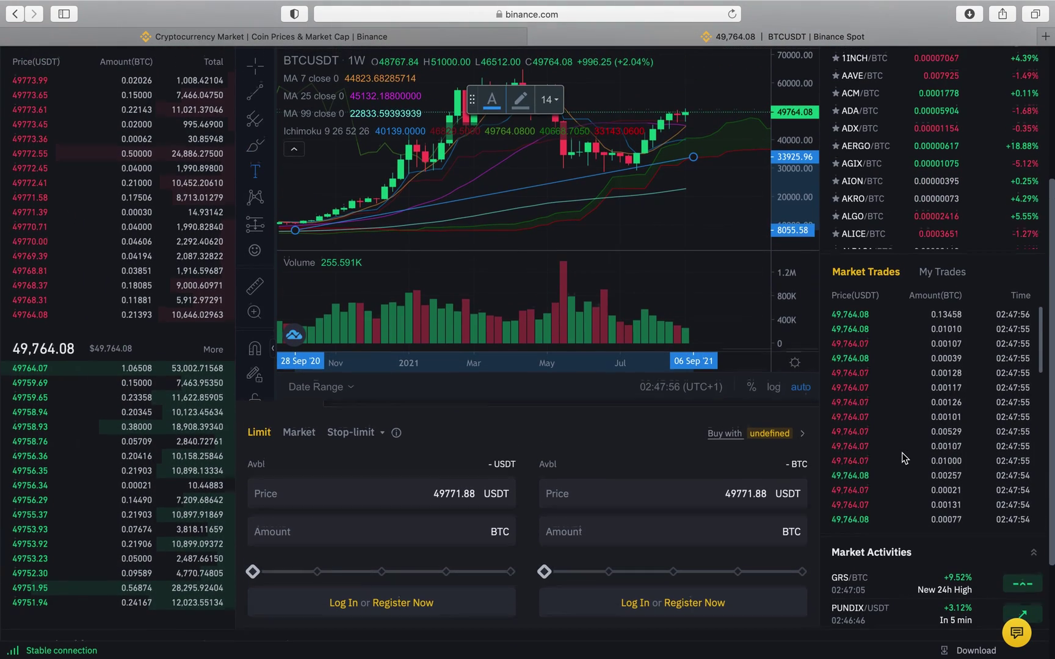
{"action": "mouse_move", "coordinate": [317, 76]}
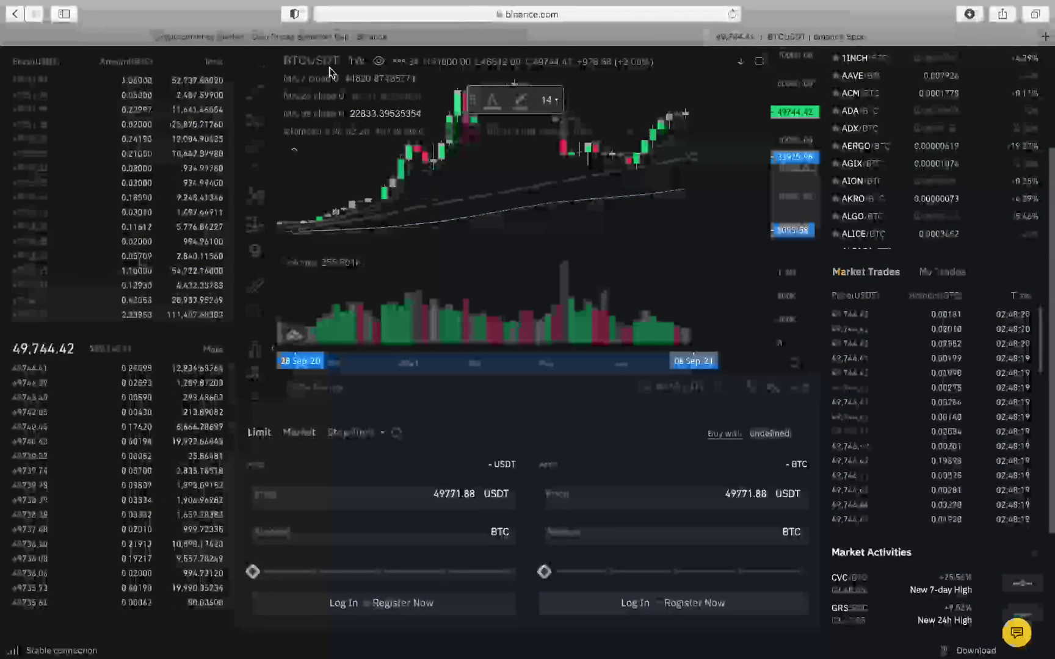
{"action": "scroll", "coordinate": [330, 86], "scroll_direction": "up", "scroll_amount": 2}
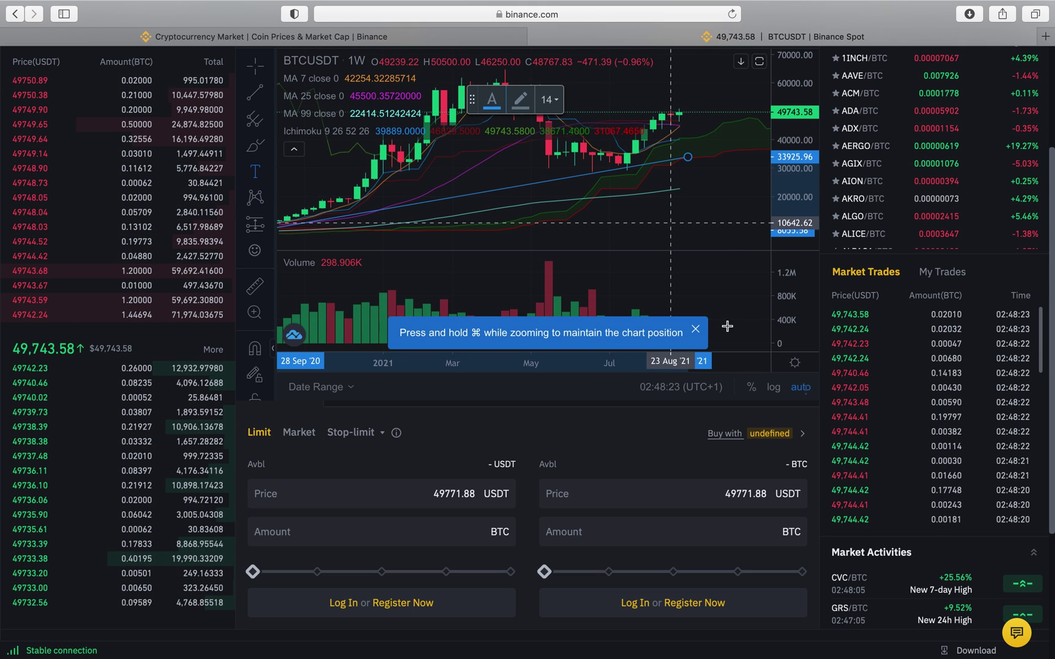
{"action": "left_click", "coordinate": [695, 329]}
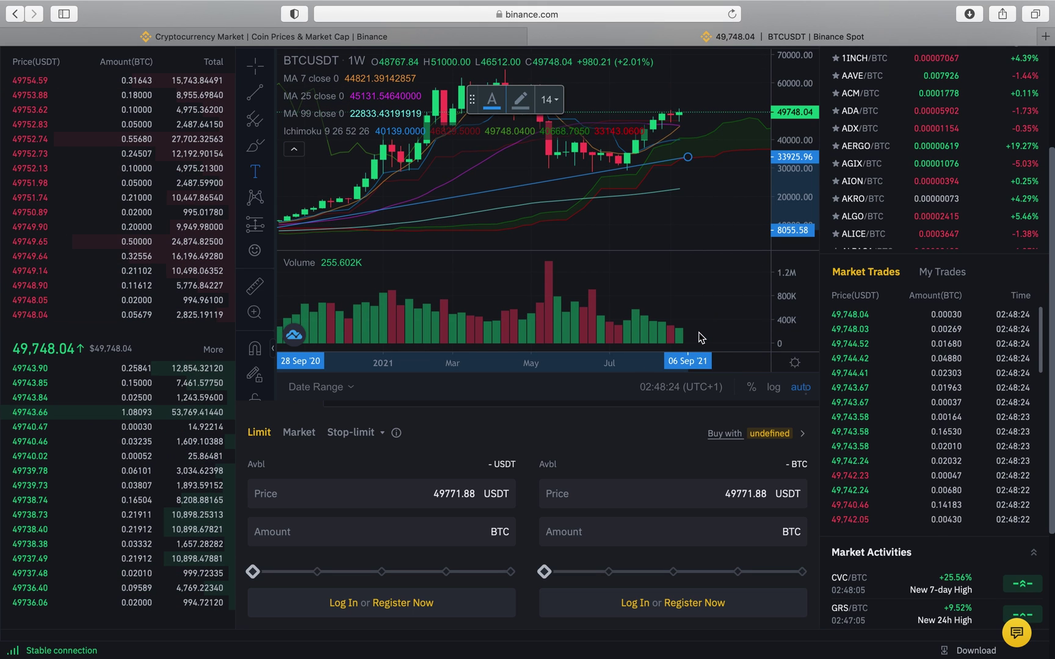
Focus the Buy order's Price and Amount fields, ending back in Price.
{"action": "left_click", "coordinate": [388, 489]}
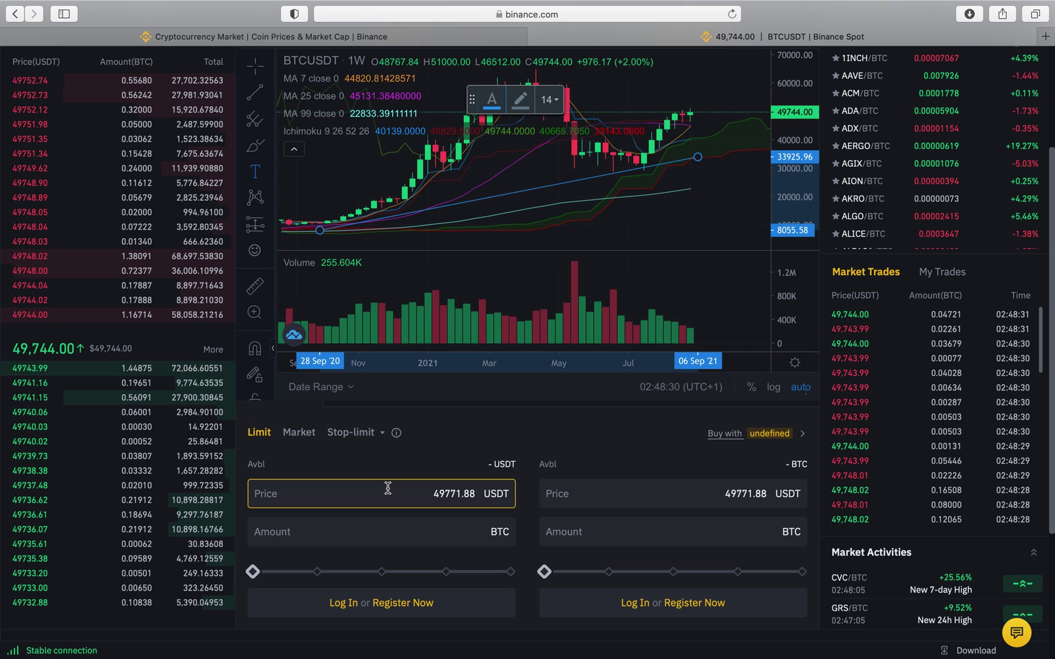
{"action": "left_click", "coordinate": [389, 516]}
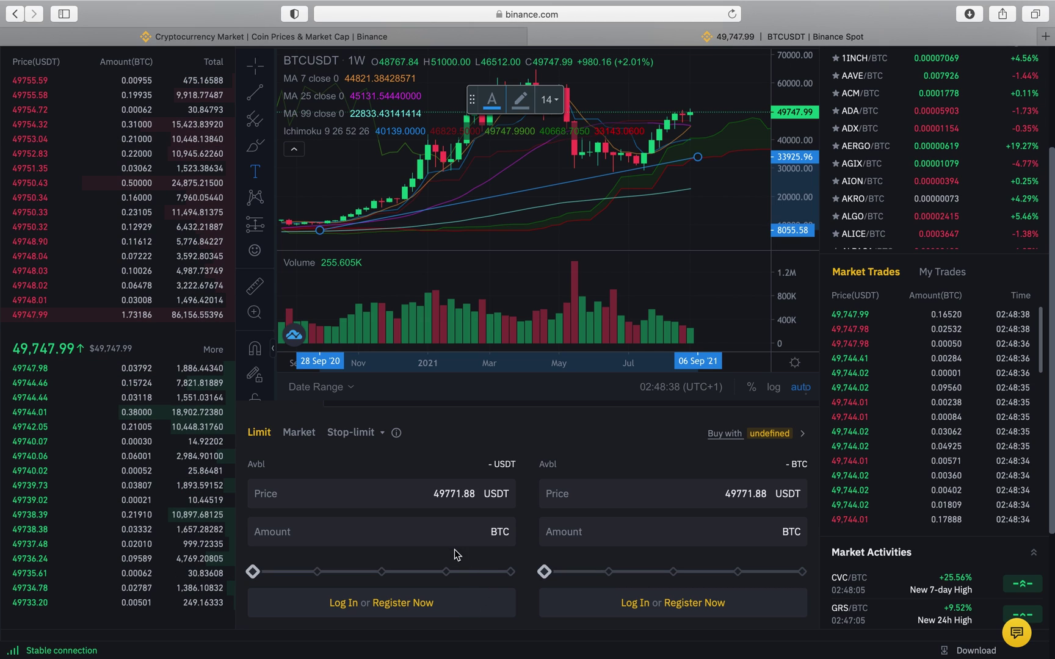
{"action": "left_click", "coordinate": [482, 533]}
{"action": "left_click", "coordinate": [471, 486]}
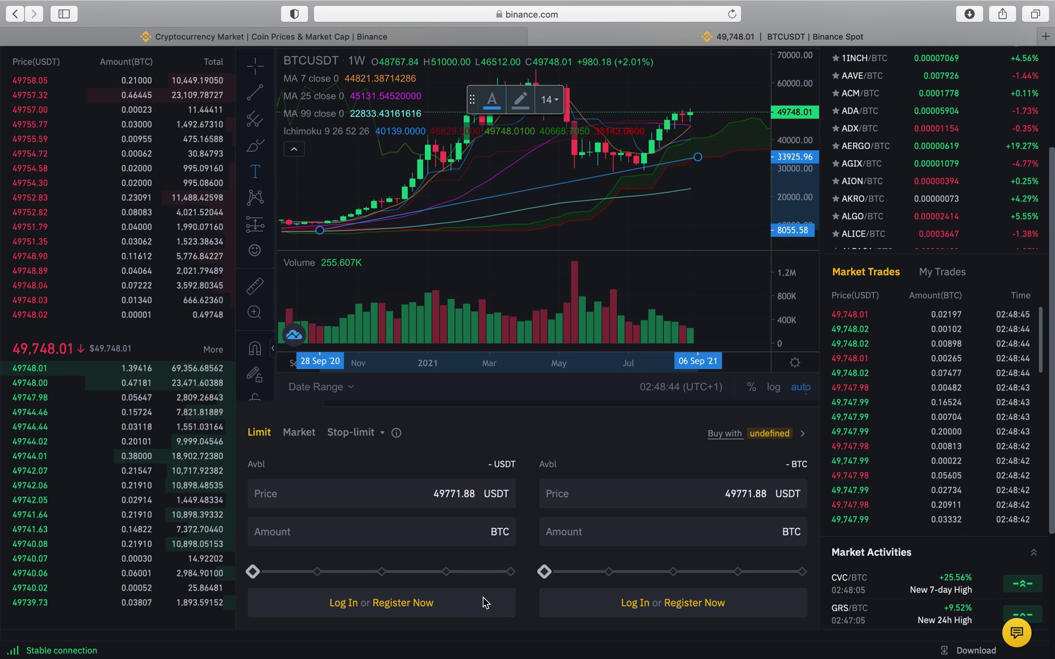
{"action": "scroll", "coordinate": [483, 597], "scroll_direction": "up", "scroll_amount": 2}
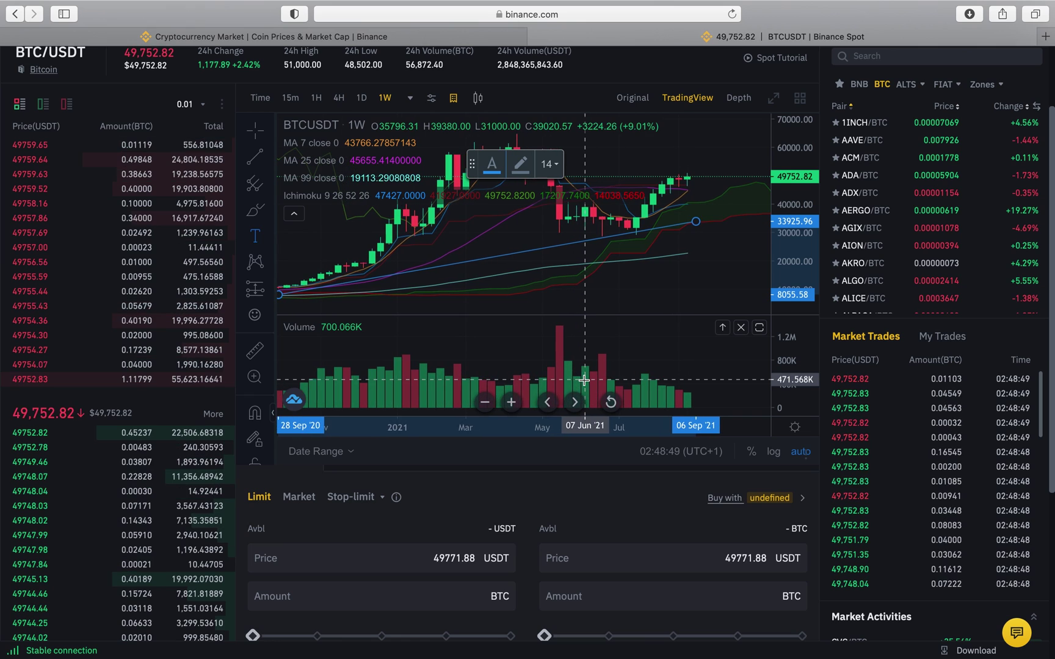
Pan the weekly chart toward earlier dates and zoom in around spring 2021.
{"action": "scroll", "coordinate": [584, 380], "scroll_direction": "left", "scroll_amount": 3}
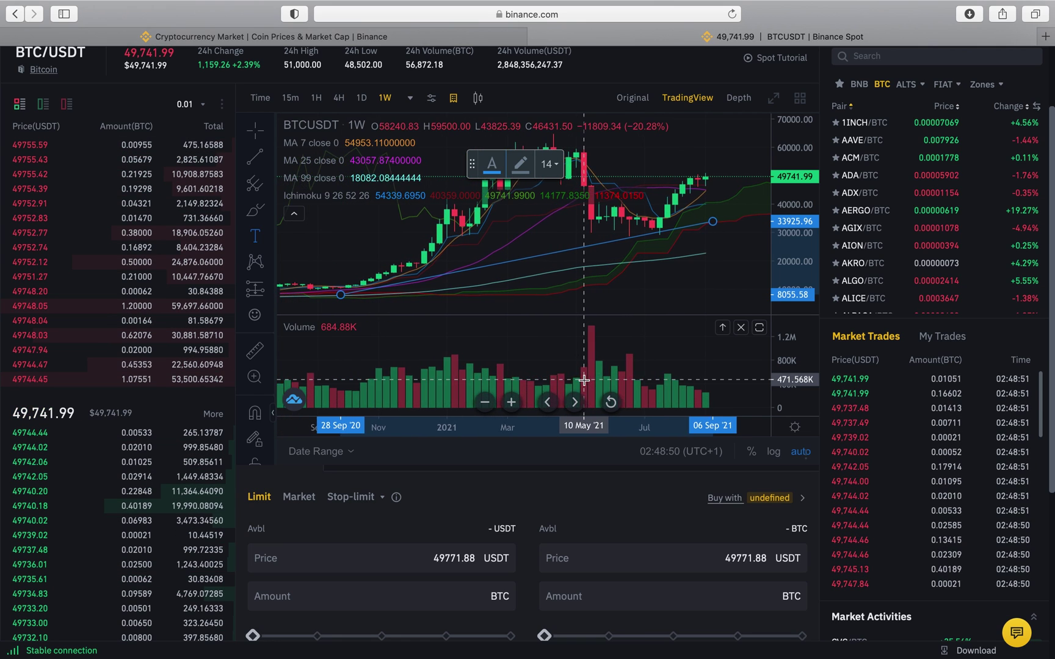
{"action": "scroll", "coordinate": [584, 380], "scroll_direction": "left", "scroll_amount": 3}
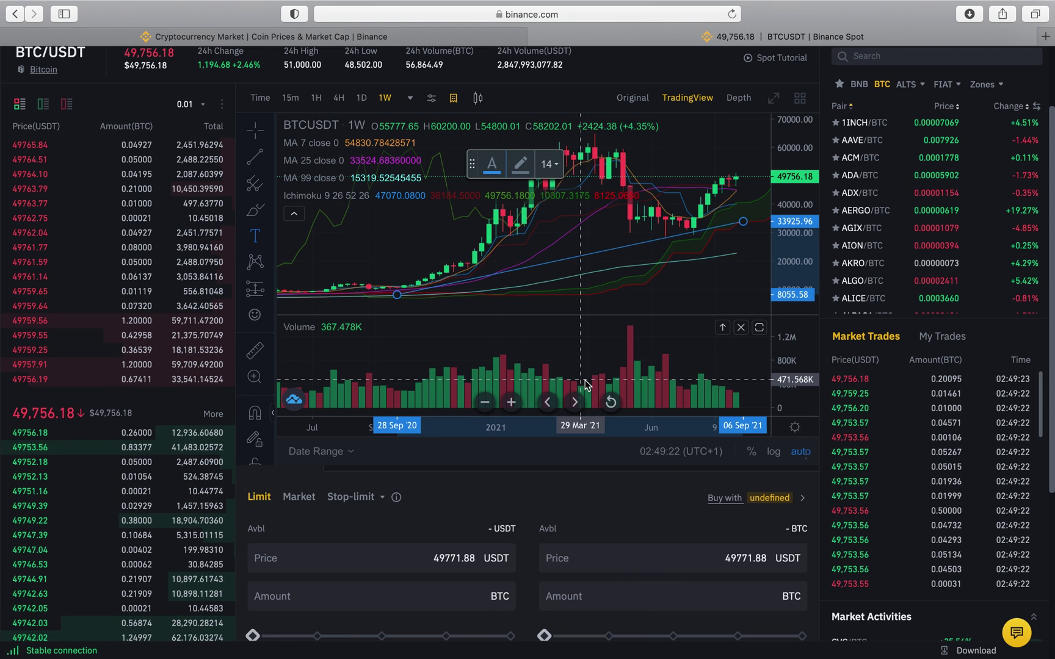
{"action": "scroll", "coordinate": [585, 384], "scroll_direction": "up", "scroll_amount": 3}
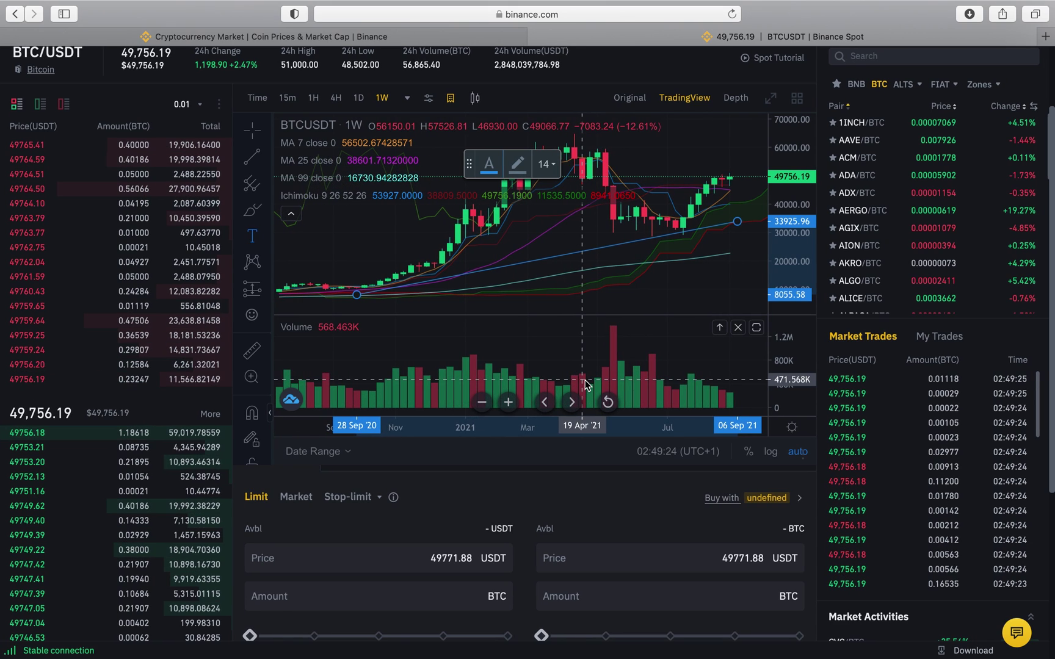